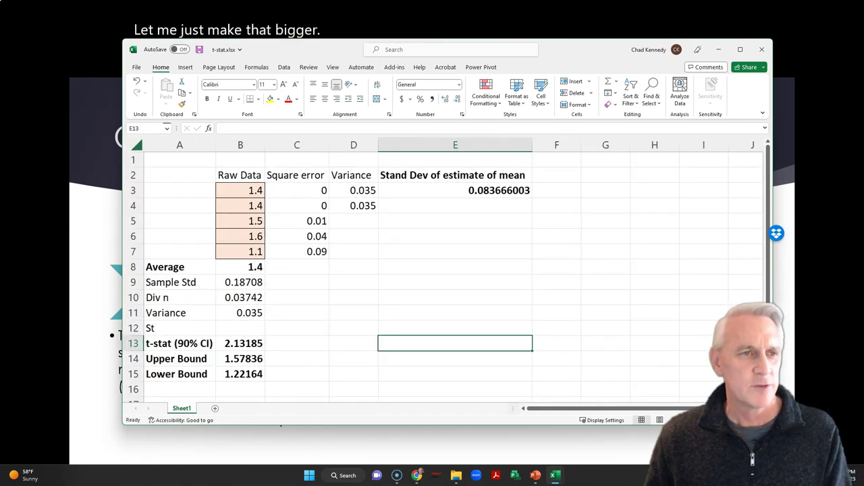
Step: Review the raw data in B3:B7 and the formulas behind the Average in B8 and Sample Std in B9
click(239, 191)
drag(241, 191, 240, 251)
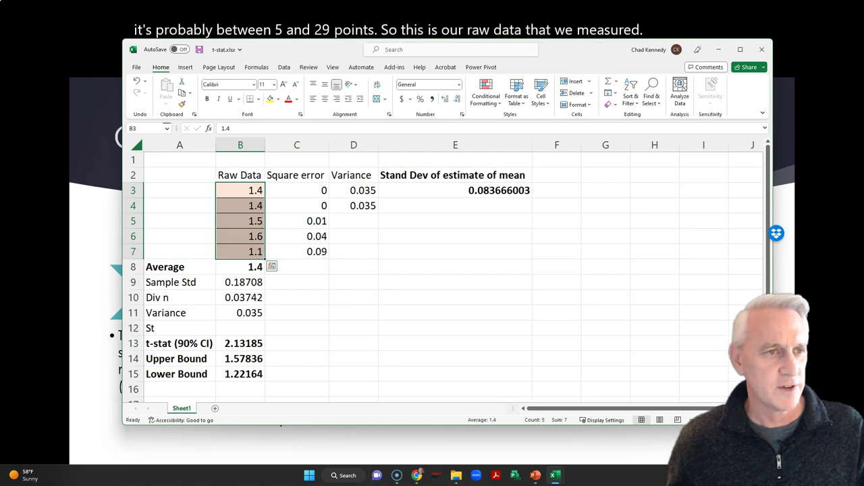
click(240, 266)
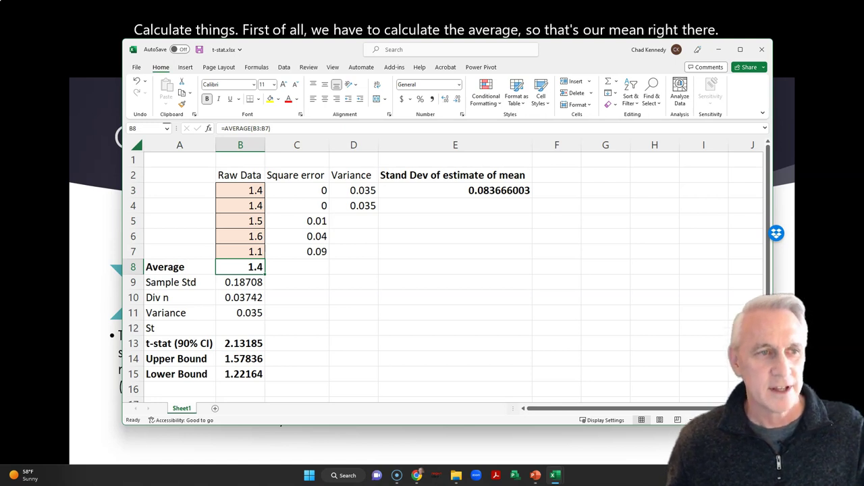
click(240, 282)
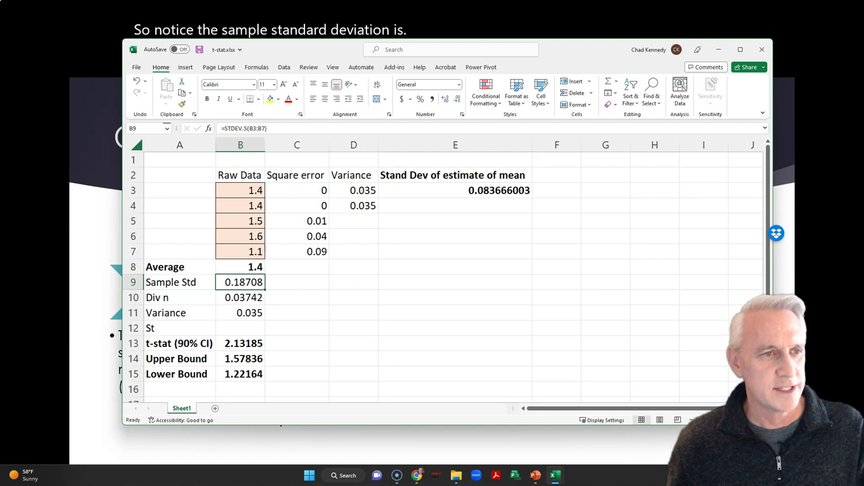
click(297, 282)
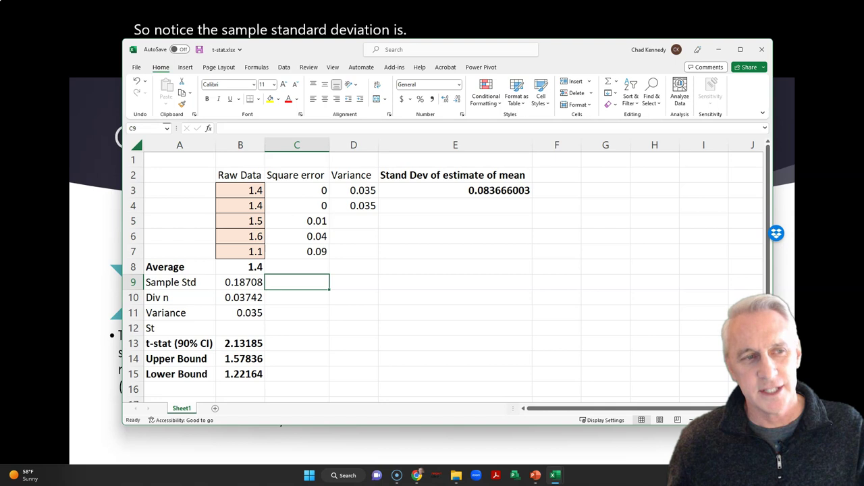
click(455, 283)
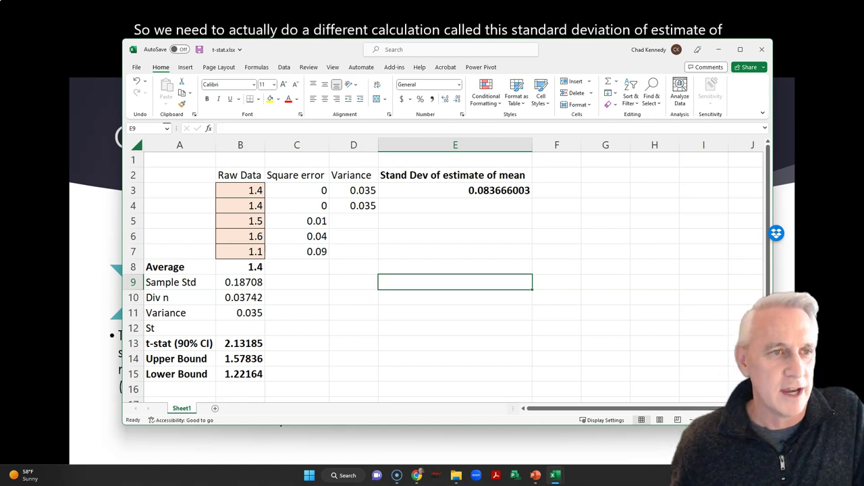
Step: Examine the Square error formula in C3 with its referenced cells and step through the column's other formulas to C7
click(297, 190)
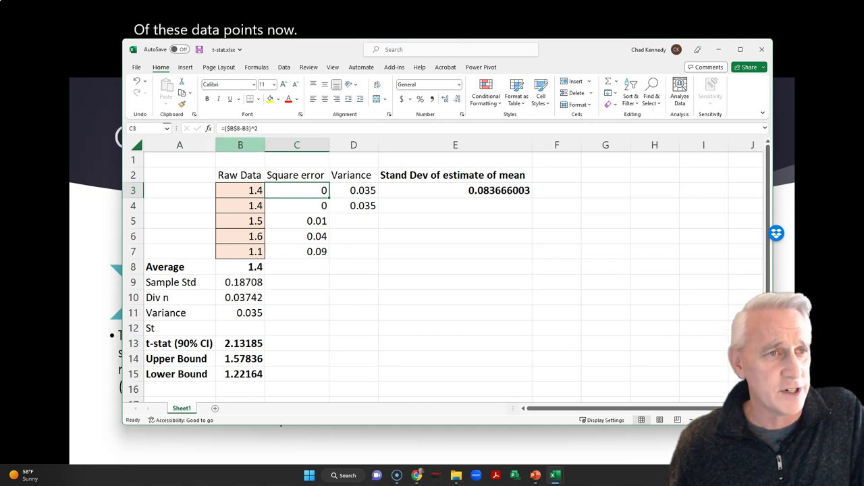
key(F2)
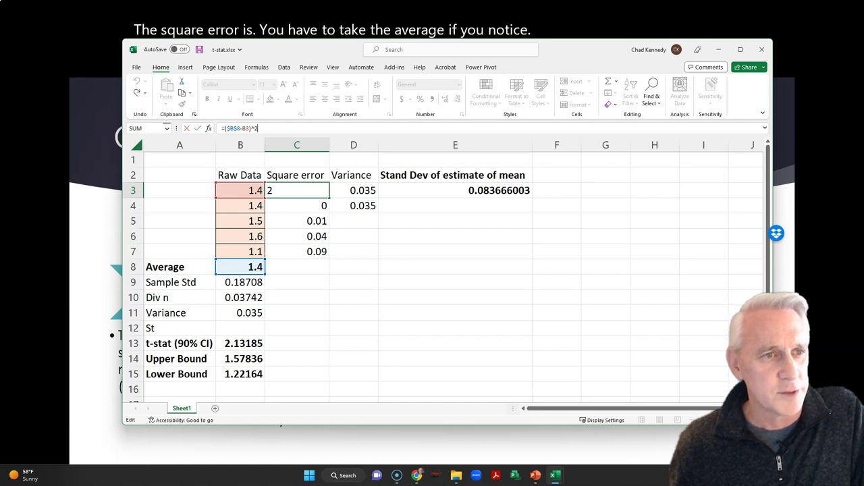
key(Return)
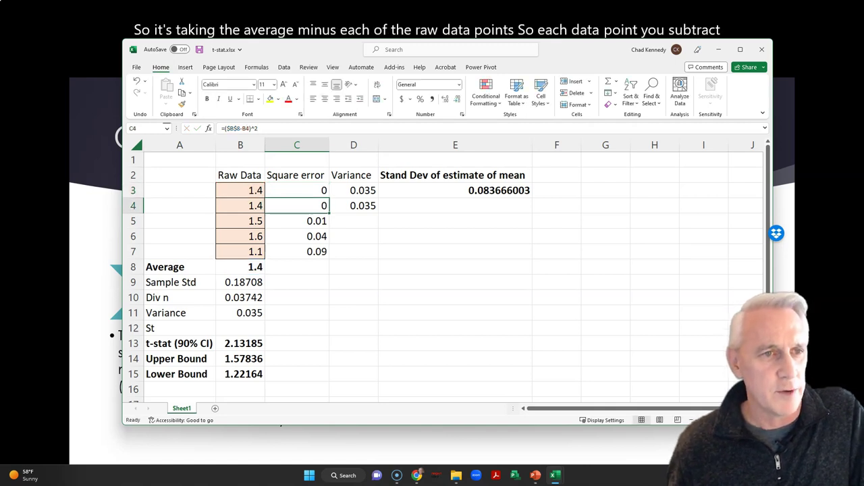
key(Down)
key(Down)
key(Down)
key(Up)
key(Up)
key(Up)
key(Up)
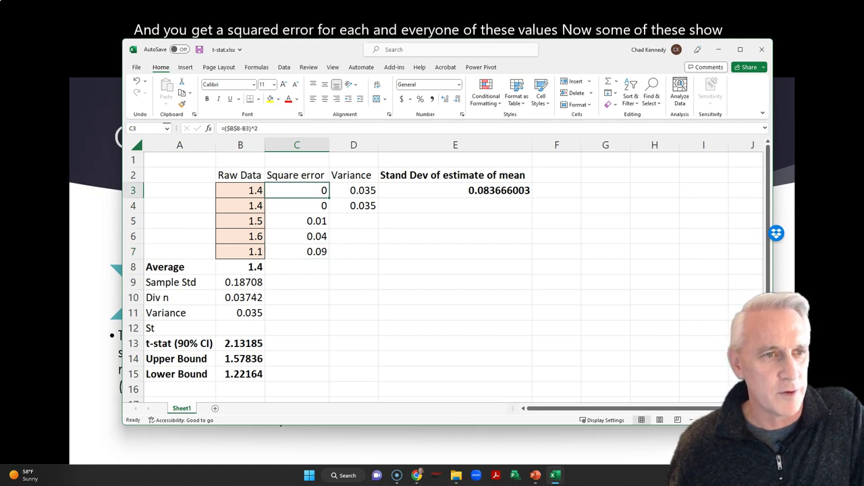
key(Down)
key(Down)
key(Down)
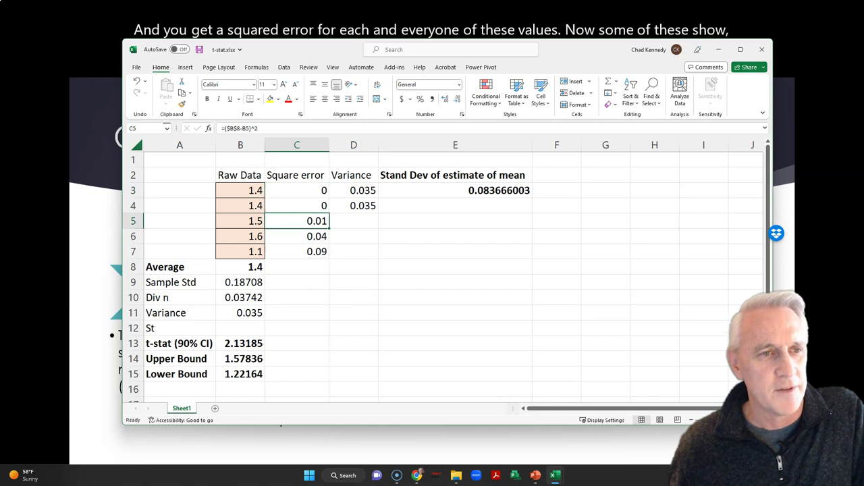
key(Down)
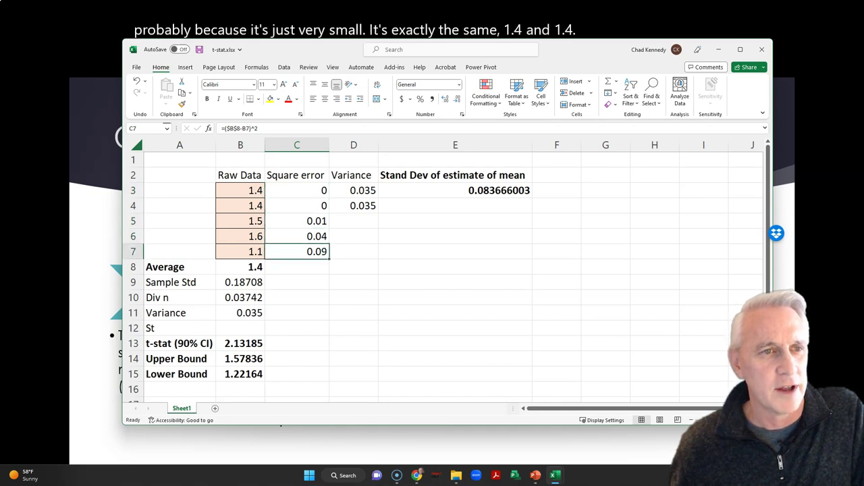
Step: Inspect the two Variance formulas in D3 and D4 and the cell ranges they reference
click(354, 190)
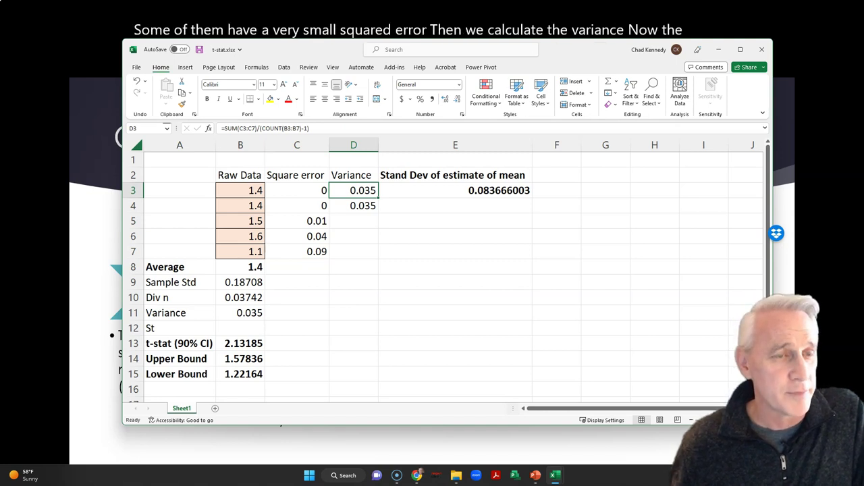
key(F2)
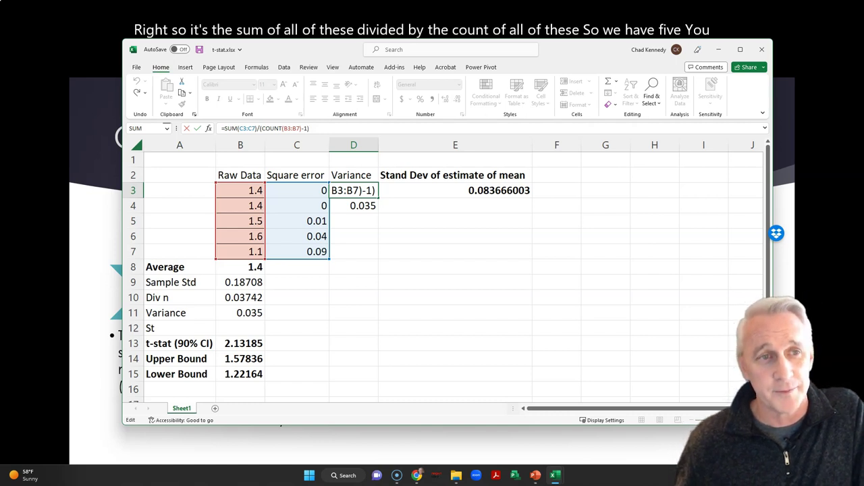
key(Return)
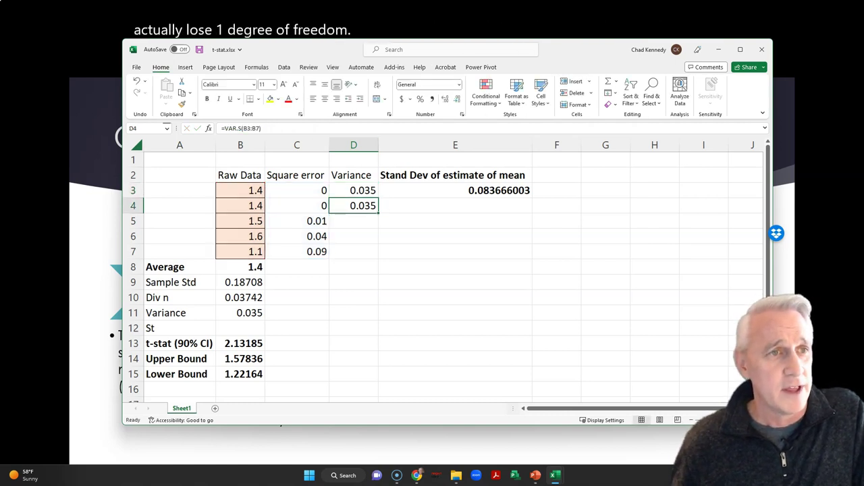
key(F2)
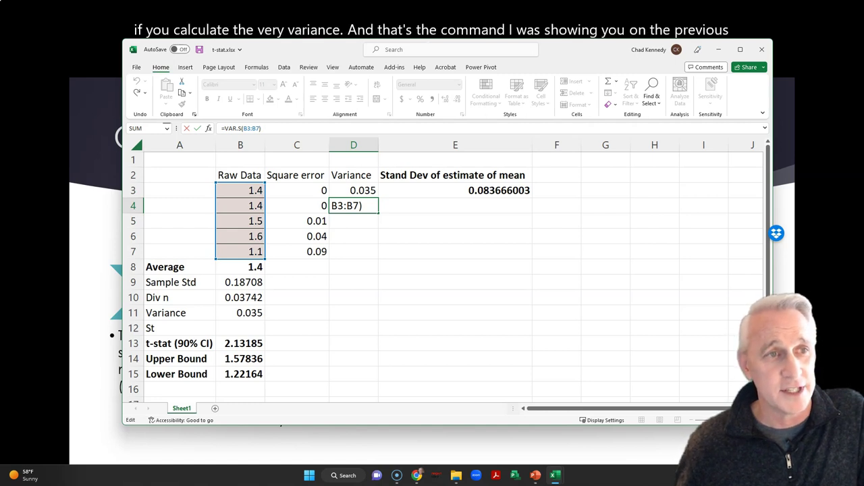
key(Return)
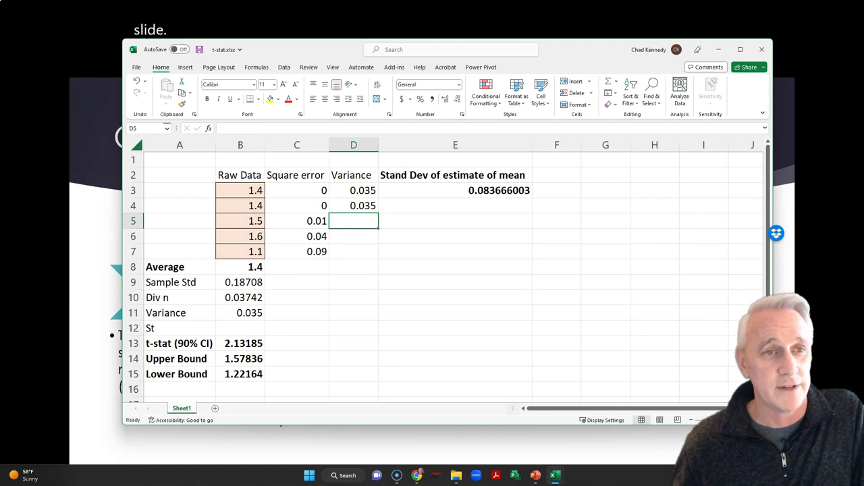
Step: Inspect the Stand Dev of estimate of mean formula in E3 and the cells it references
click(456, 190)
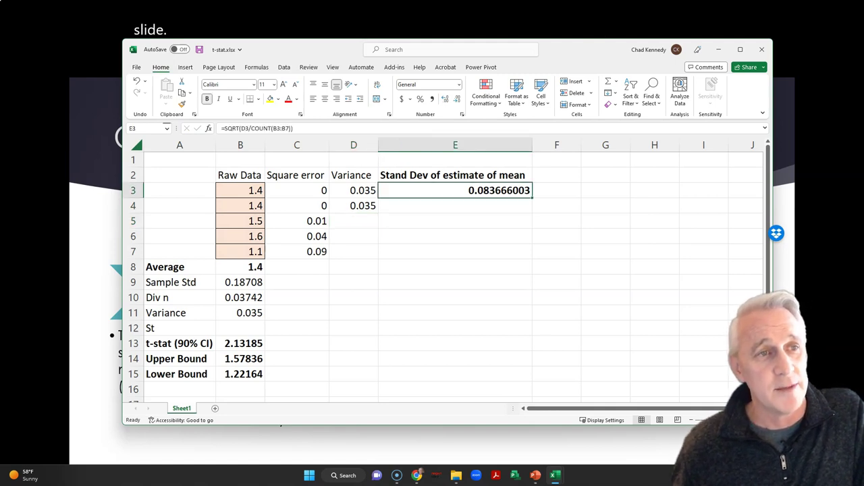
key(F2)
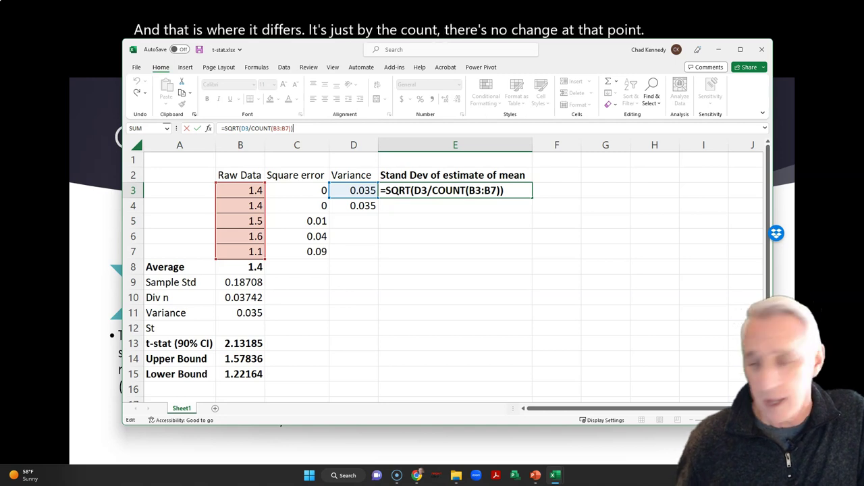
key(Return)
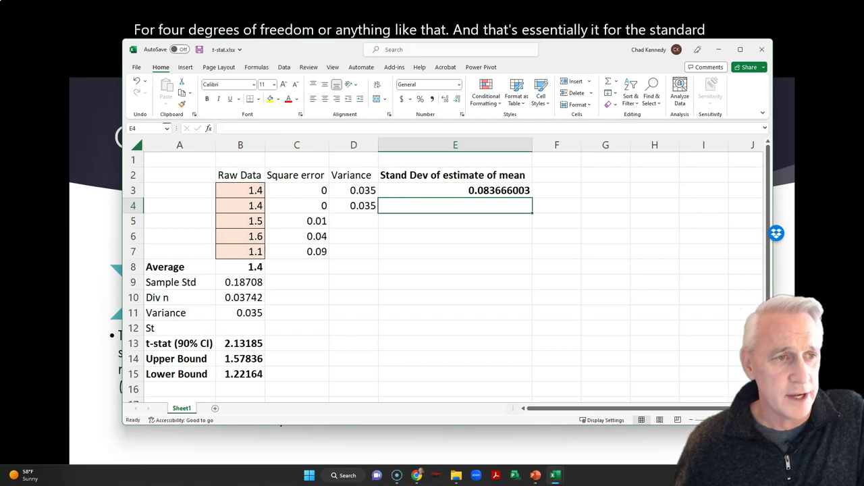
Step: Examine the t-stat (90% CI) formula in B13, including its probability and degrees-of-freedom arguments
click(239, 343)
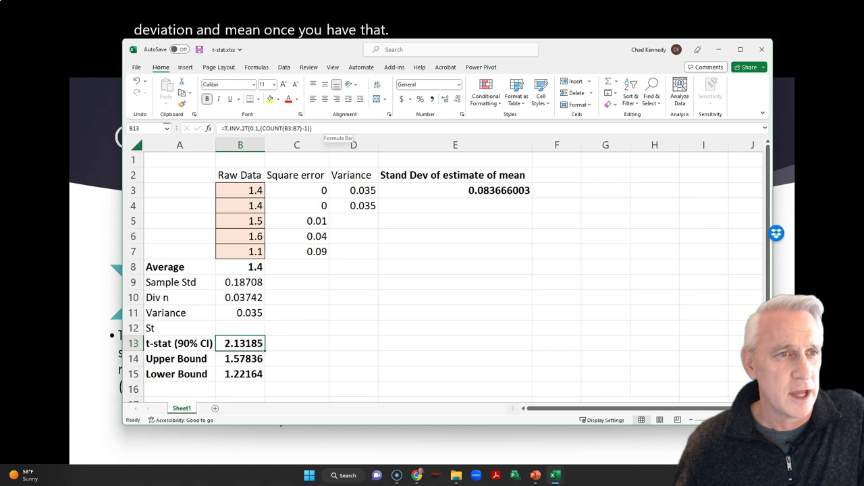
click(324, 128)
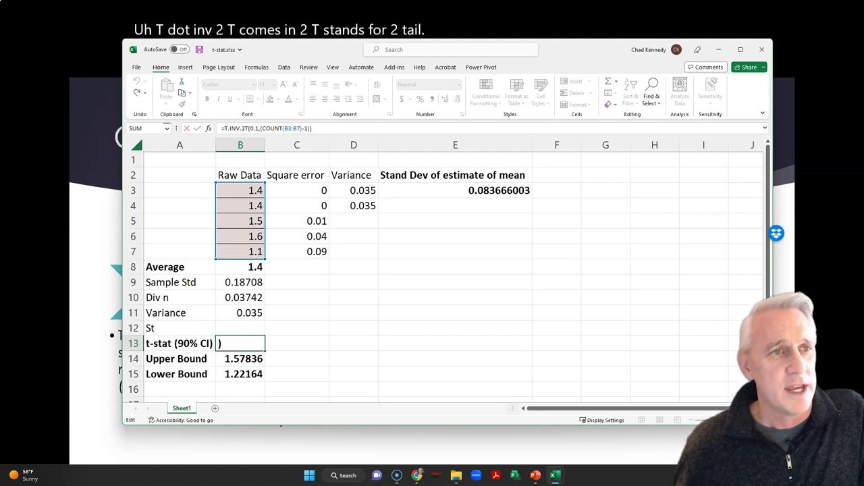
click(255, 128)
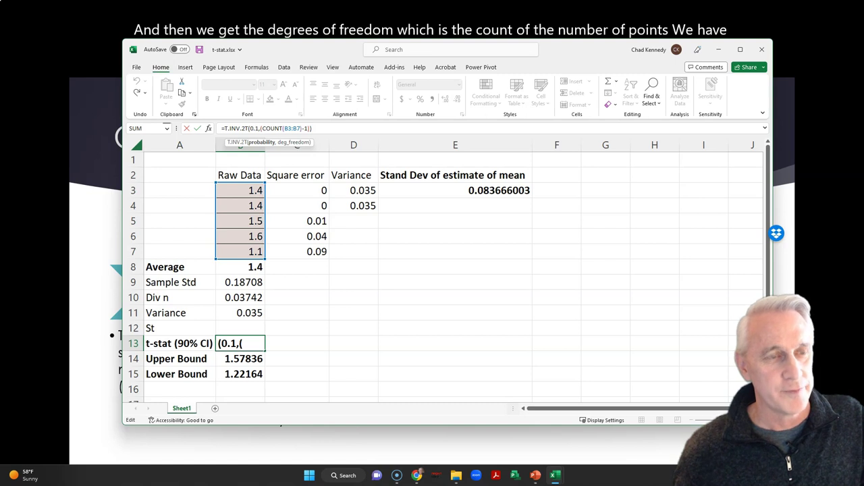
click(313, 129)
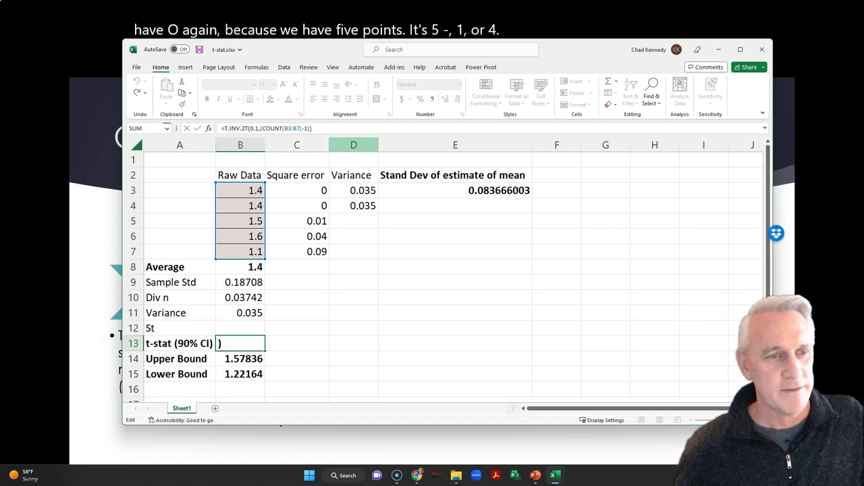
key(Return)
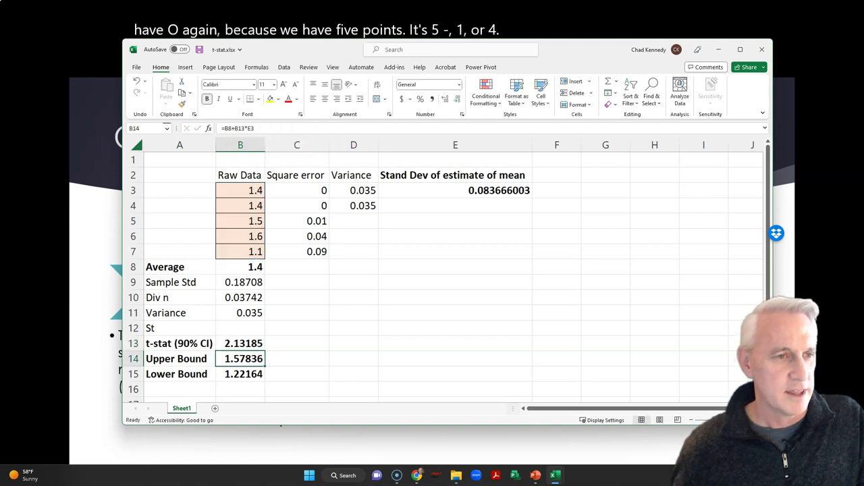
click(179, 343)
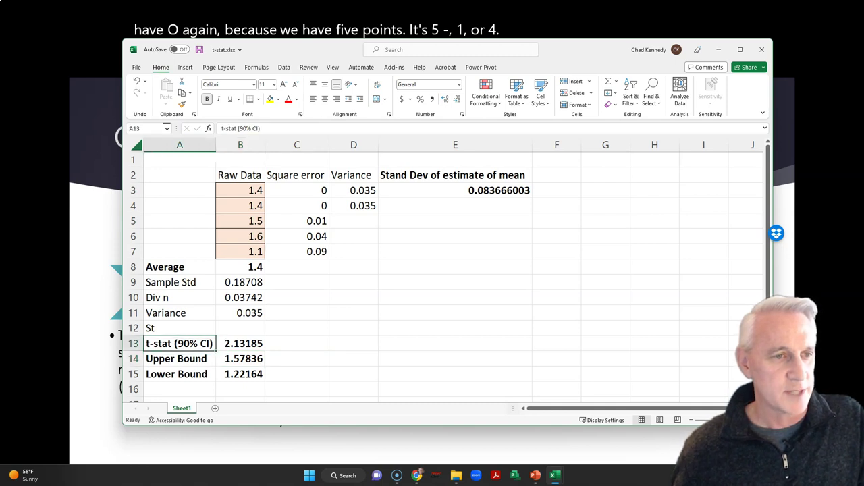
click(240, 344)
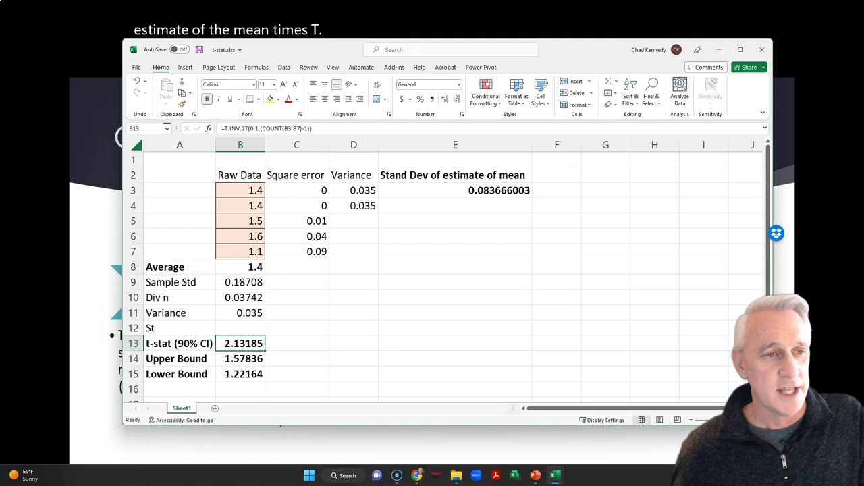
Step: Inspect the Upper Bound and Lower Bound formulas in B14 and B15, and switch back to the PowerPoint slide show
click(239, 359)
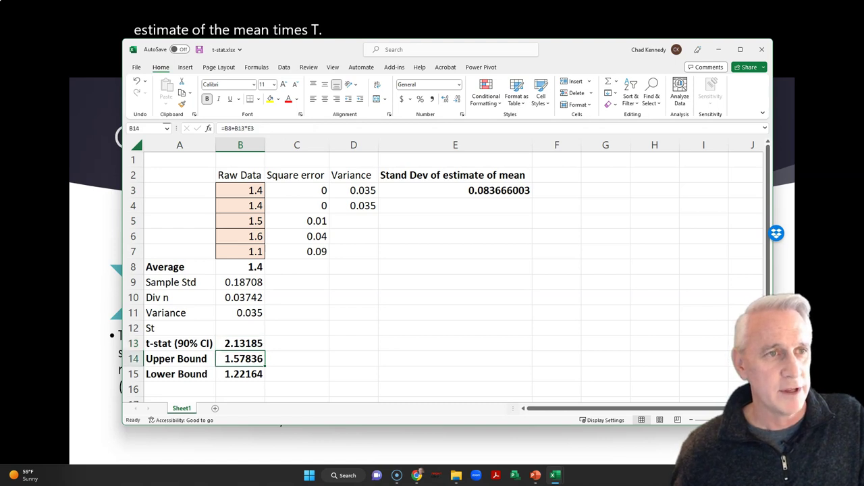
key(F2)
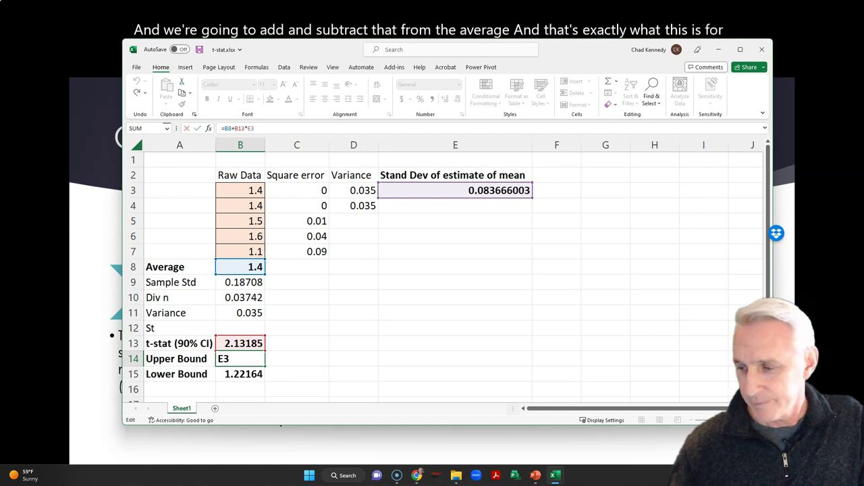
key(Return)
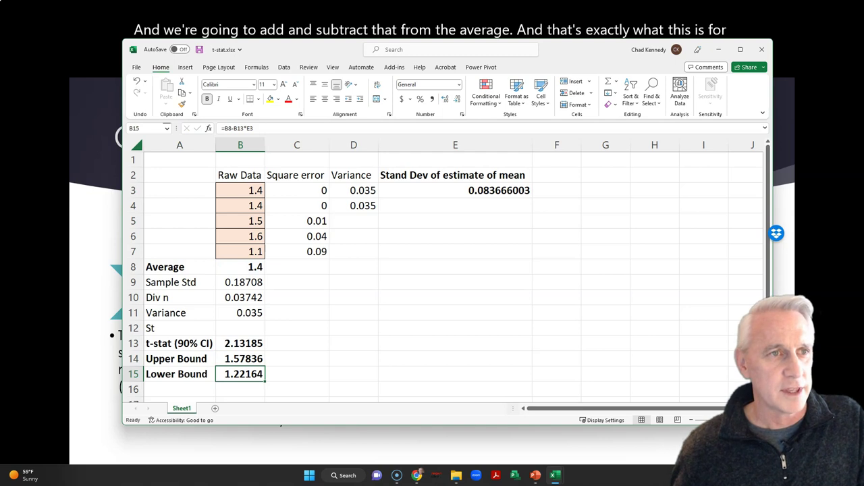
key(F2)
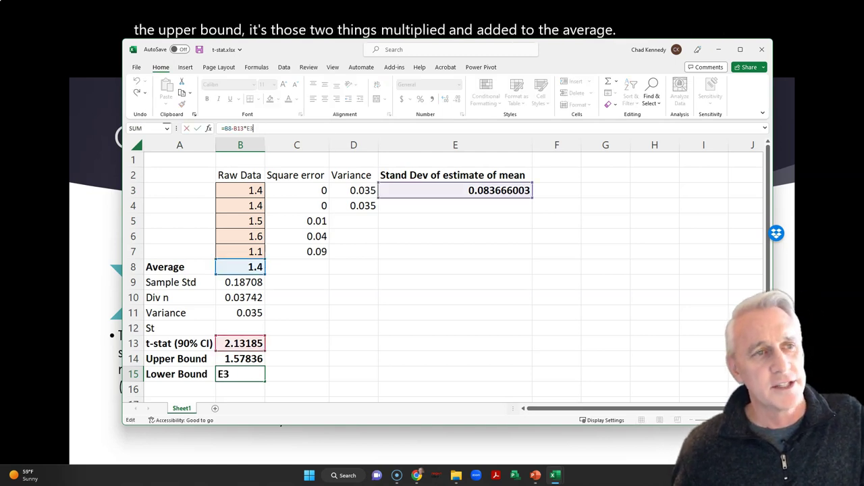
key(Return)
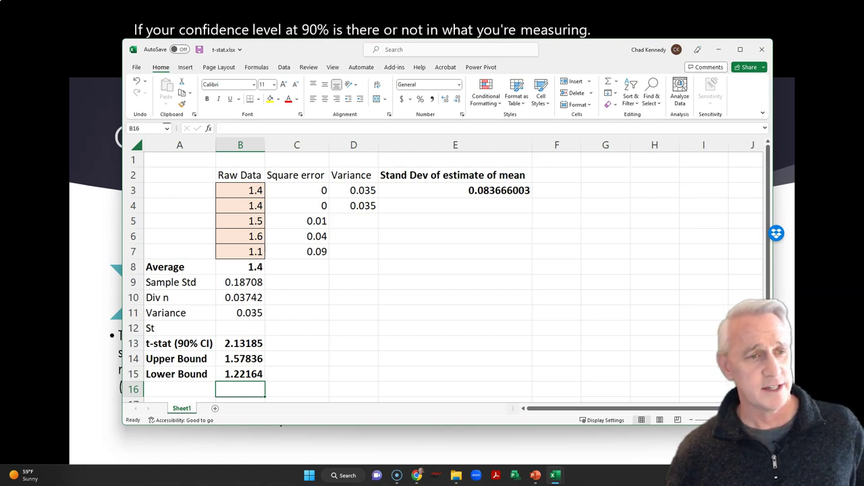
click(353, 358)
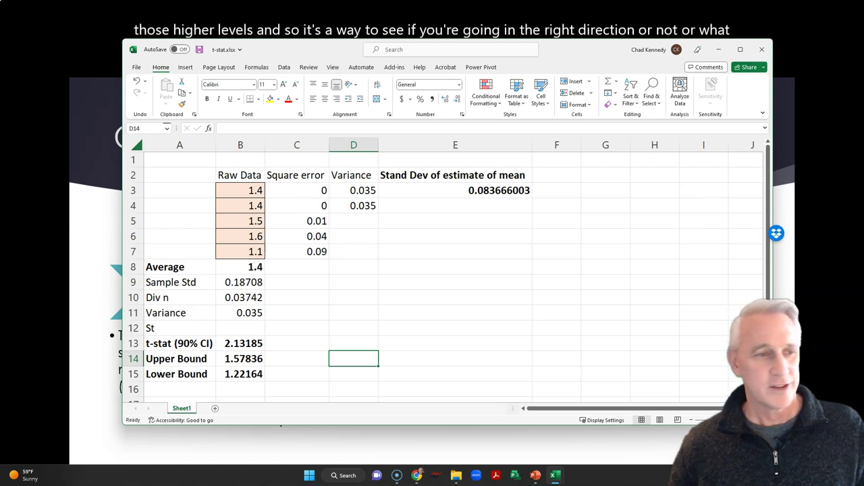
key(alt+Tab)
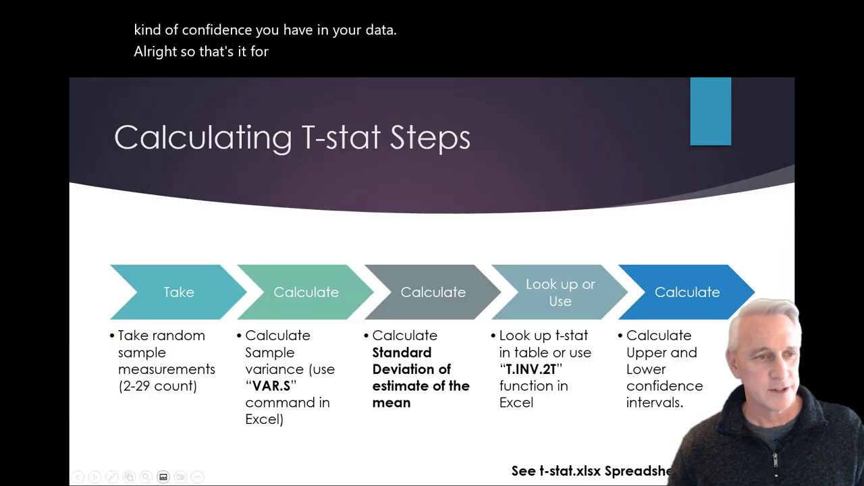